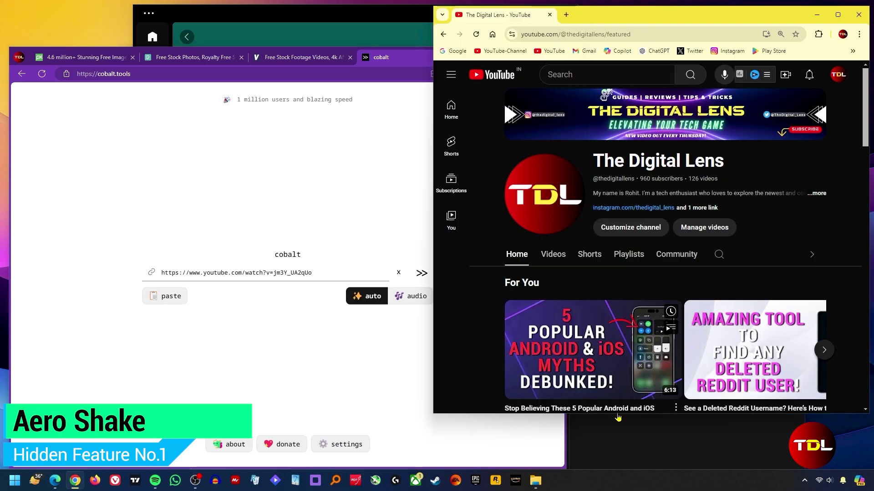
Minimise the Downloads, YouTube and Spotify windows, then hide and restore all windows via Win+D and Show Desktop.
click(618, 418)
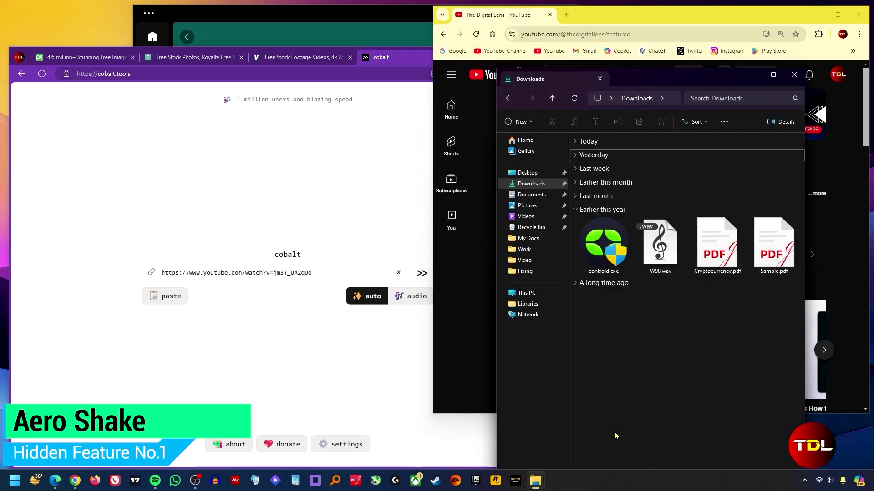
click(752, 75)
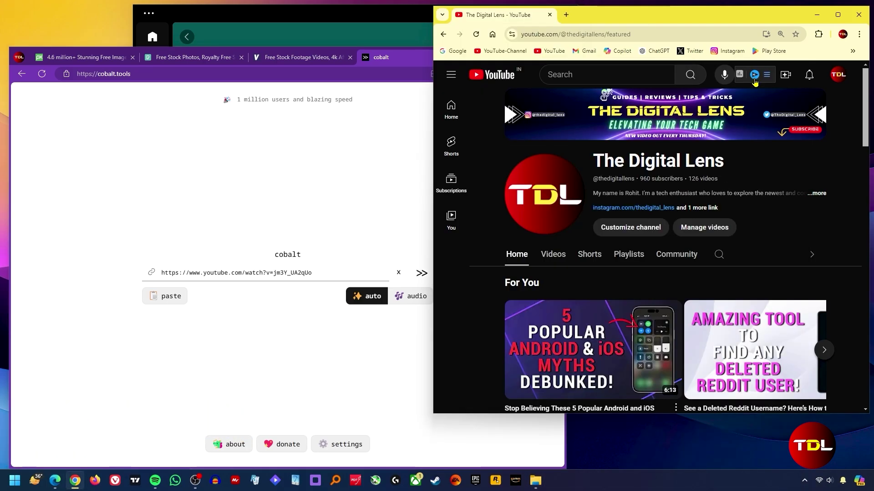
click(817, 14)
click(507, 17)
click(526, 14)
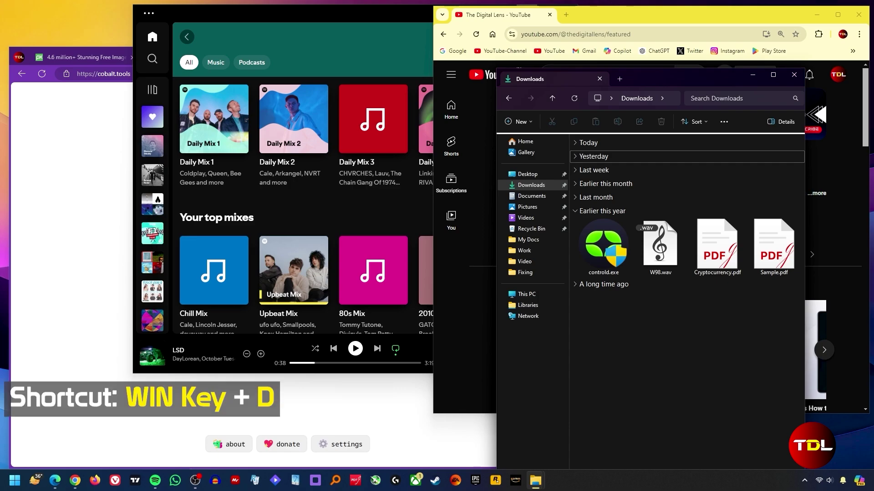
key(super+d)
key(super+d)
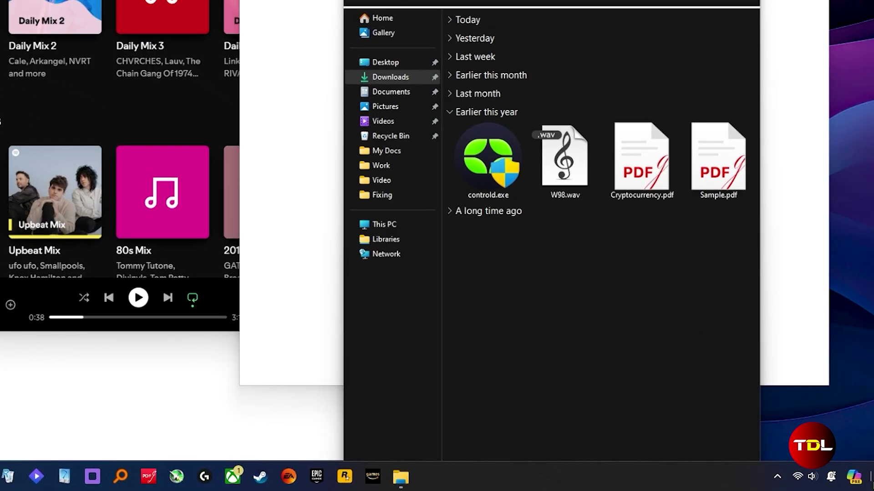
click(871, 476)
click(871, 477)
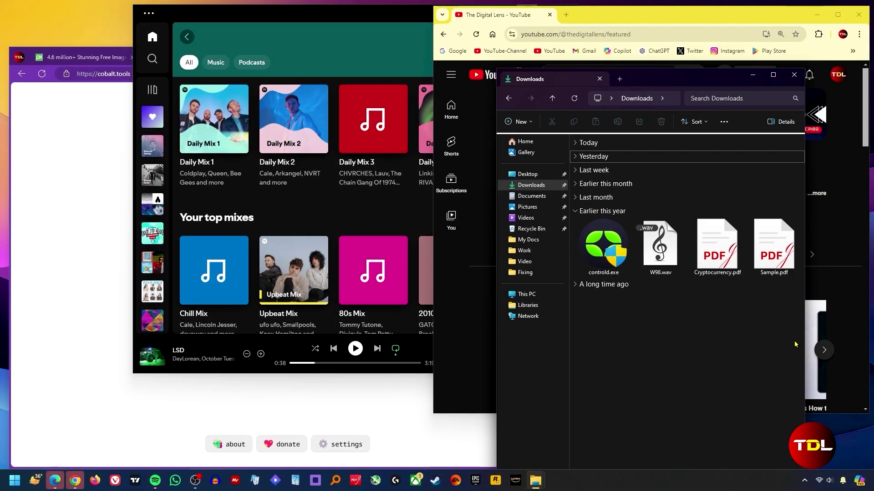
Reposition the YouTube and Downloads windows, then shake Spotify's title bar to minimise the other windows.
click(814, 346)
drag(648, 18, 597, 39)
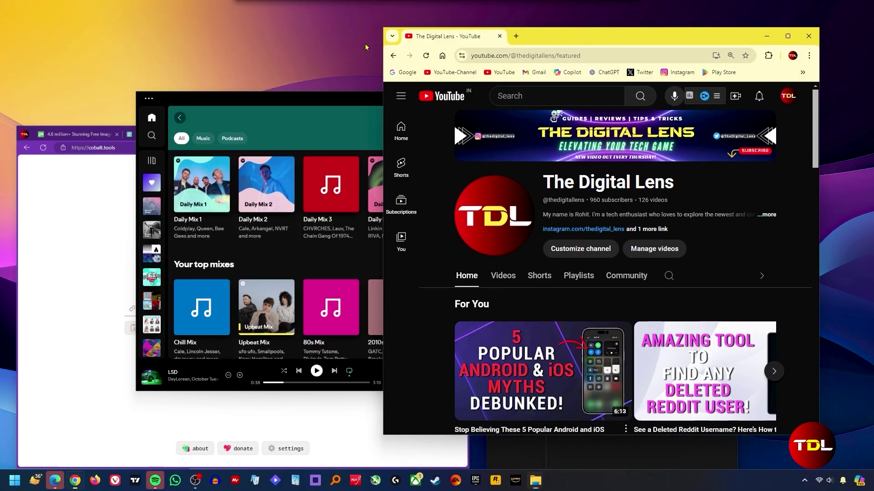
click(535, 480)
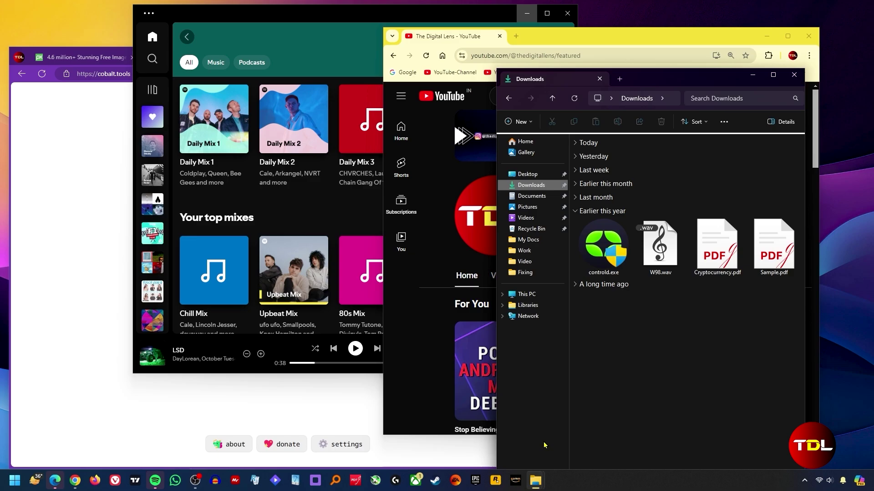
click(310, 13)
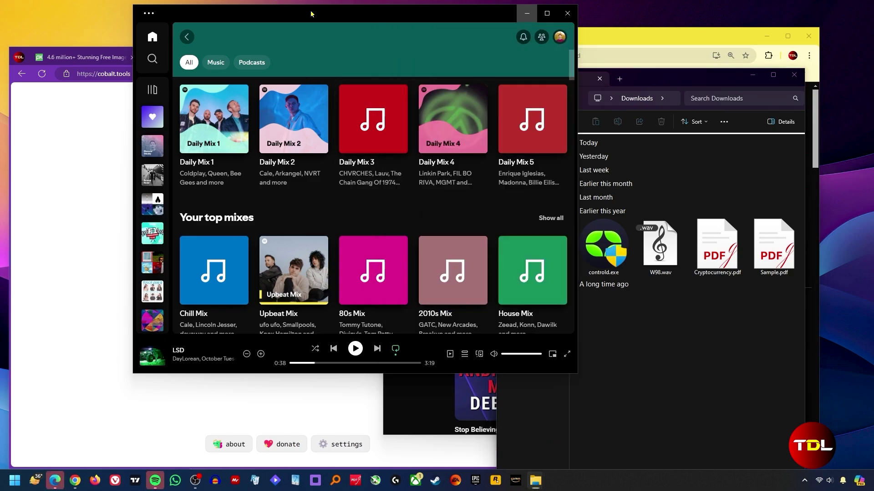
drag(311, 14, 486, 34)
Bring the Downloads window forward and open the Multitasking settings page.
click(648, 420)
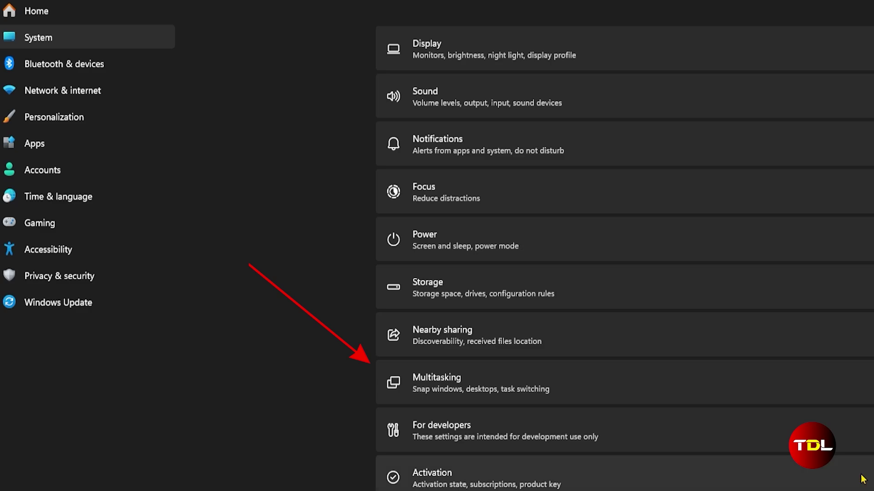
click(741, 388)
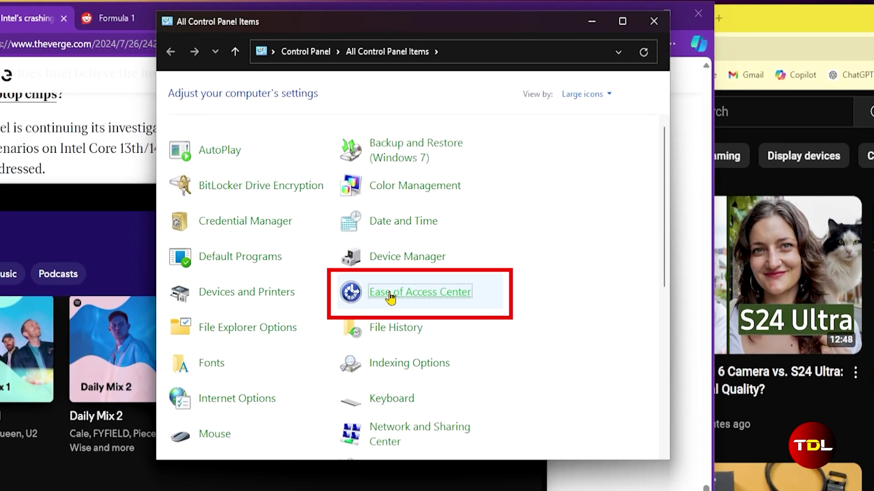
Tick 'Activate a window by hovering over it' in Ease of Access mouse settings, then Apply and OK.
click(390, 297)
scroll(390, 293, down, 3)
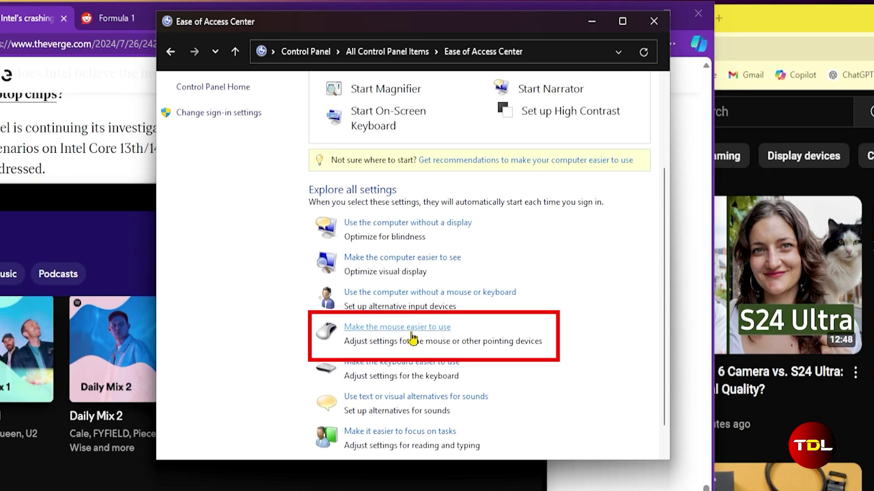
click(412, 337)
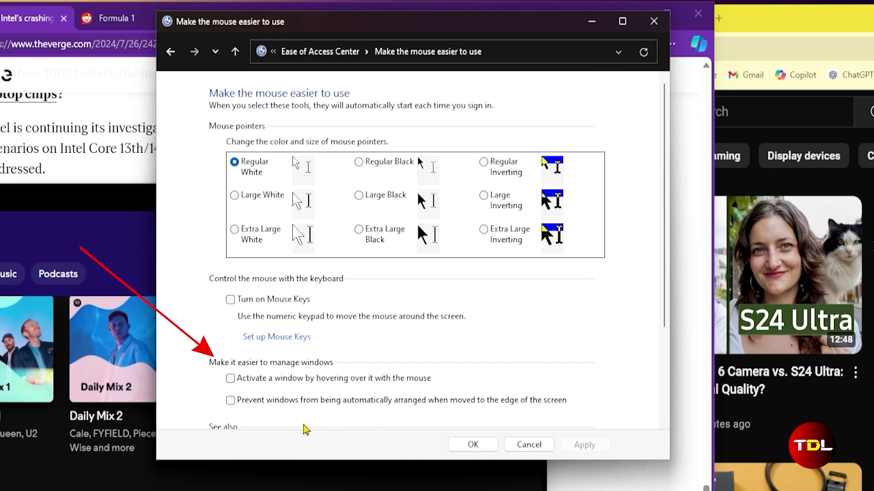
click(231, 379)
click(585, 448)
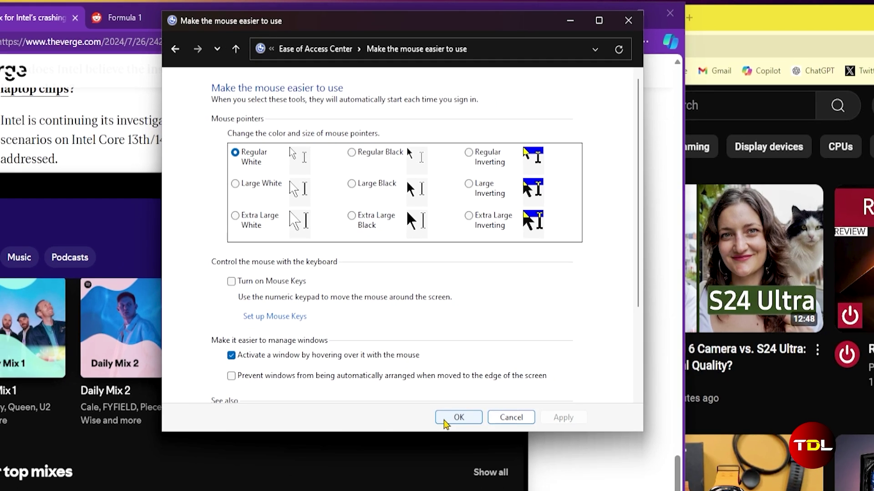
click(473, 445)
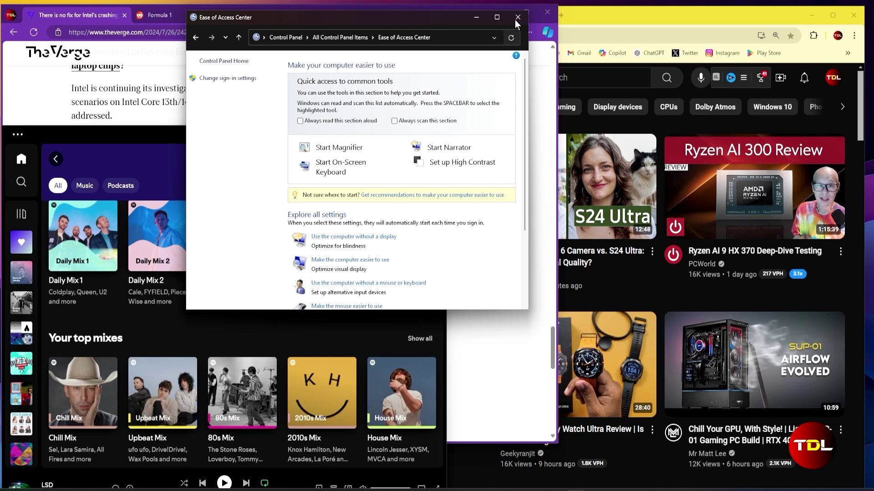
Close Ease of Access Center and bring the YouTube, Spotify and The Verge windows forward in turn.
click(518, 17)
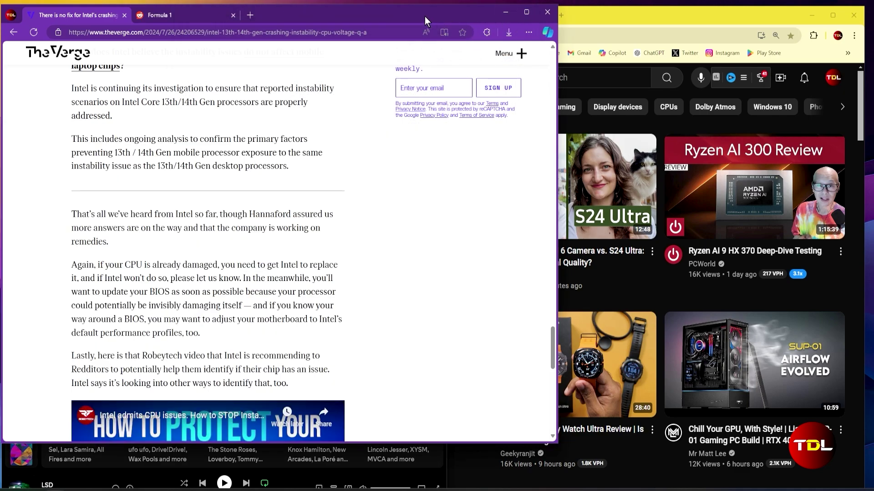
click(597, 15)
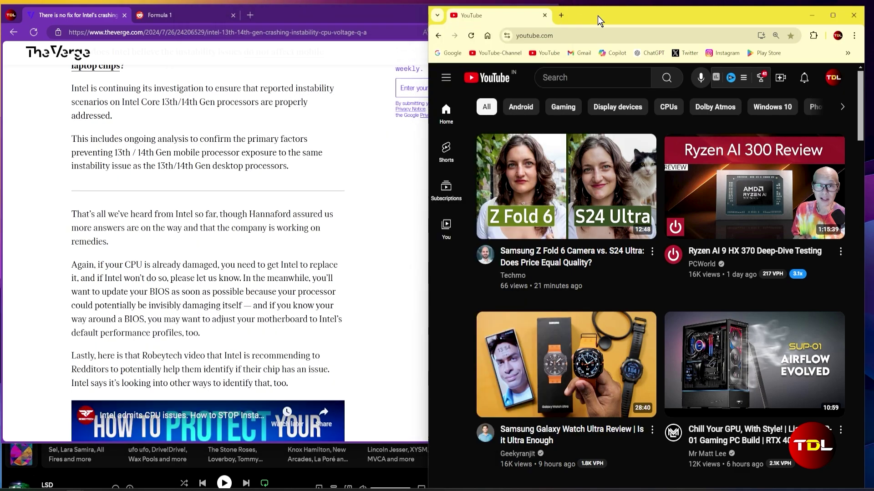
click(101, 481)
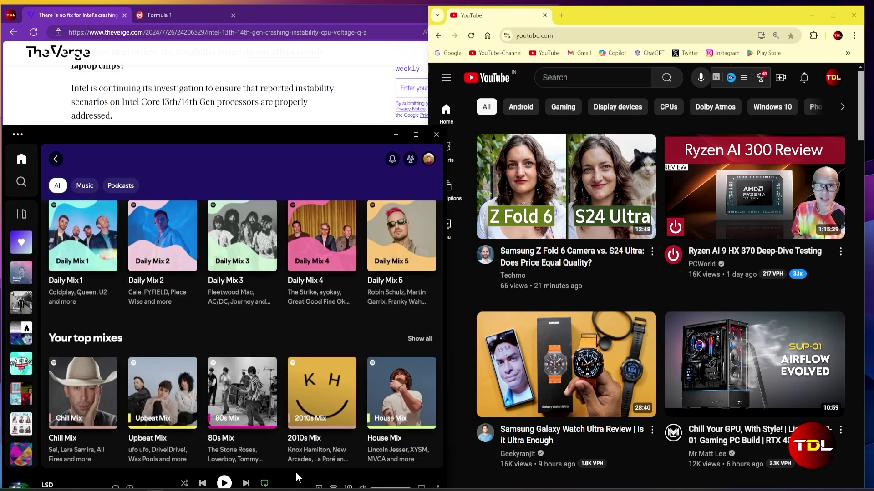
click(388, 121)
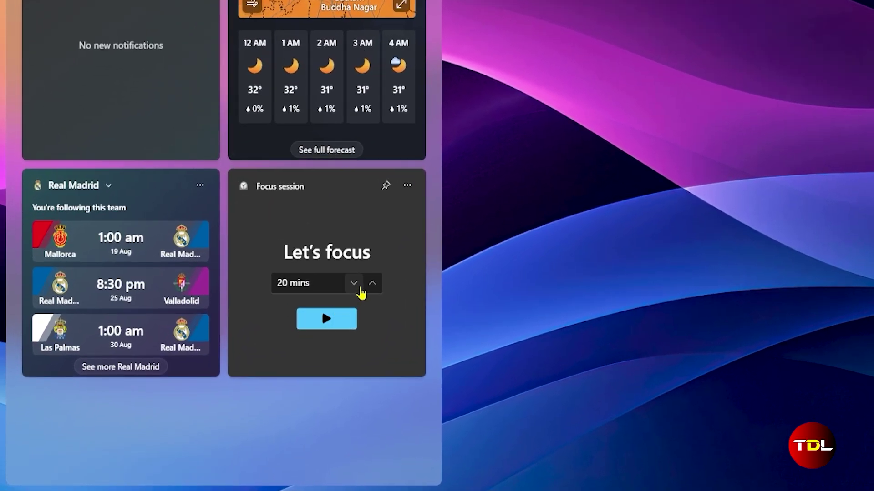
Adjust the Widgets focus session length and start the countdown timer.
click(353, 283)
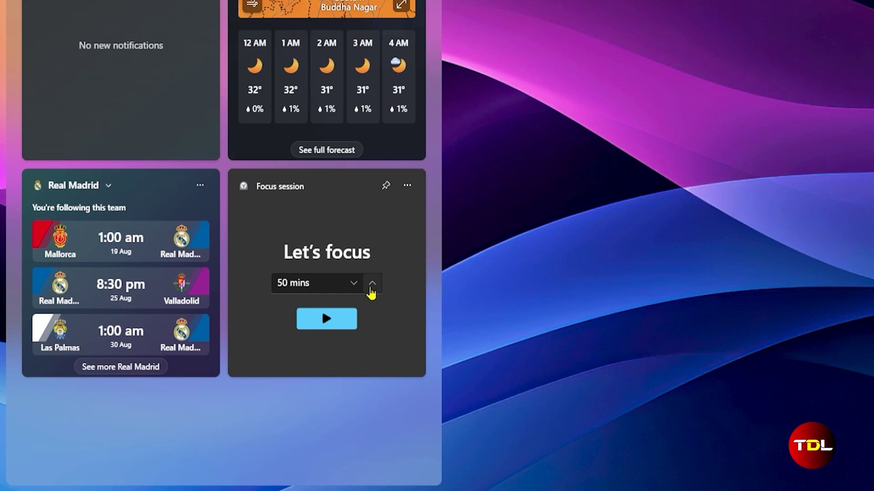
click(326, 319)
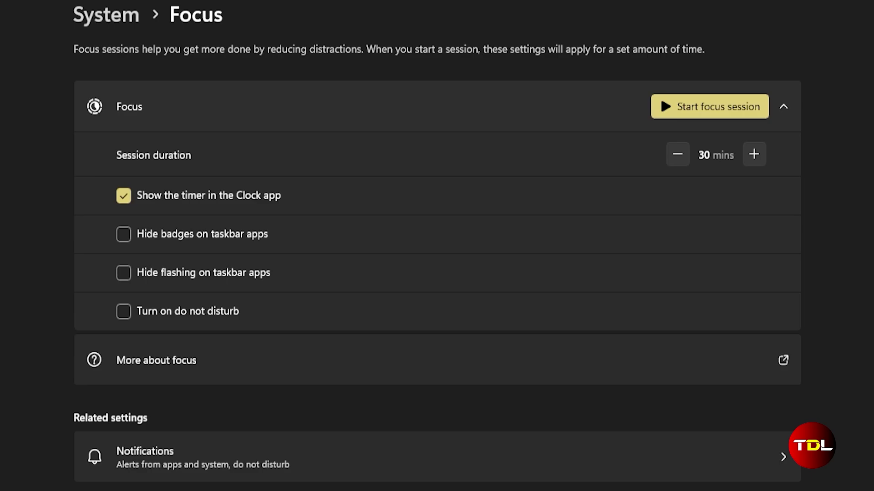
Enable do not disturb, hide flashing and badges, set 45 minutes, start the session, minimise Settings.
click(160, 319)
click(190, 275)
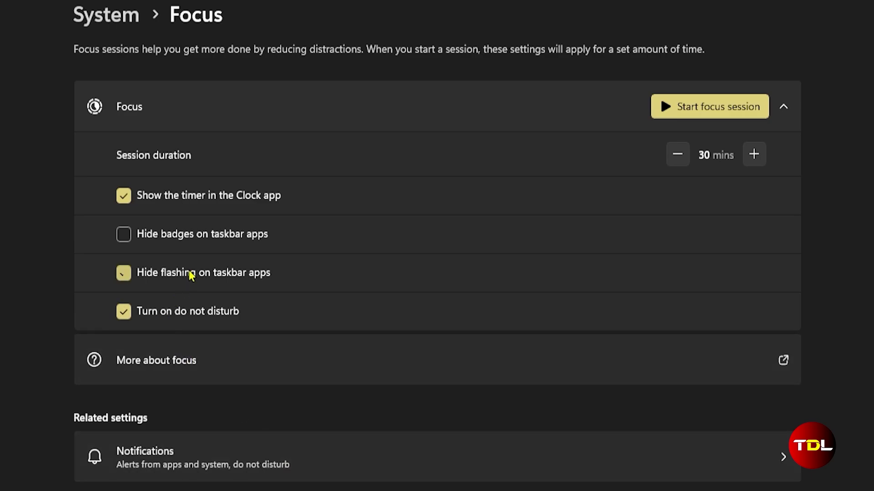
click(202, 241)
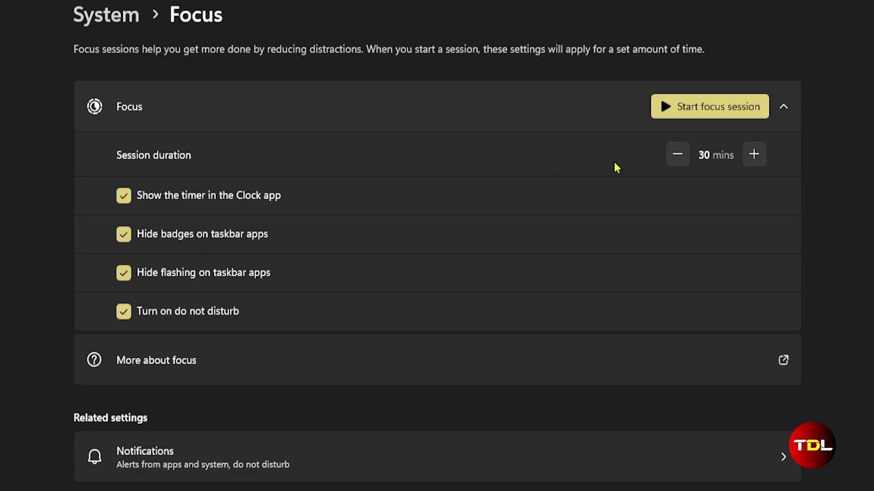
click(752, 153)
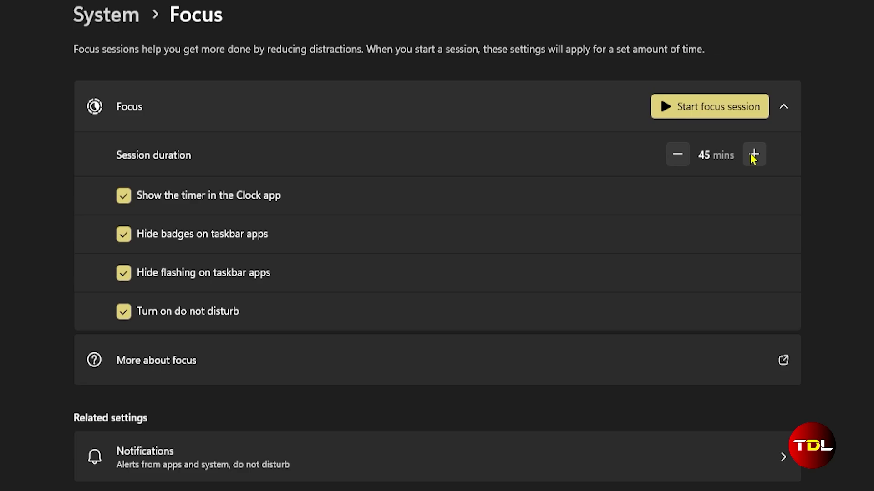
click(728, 113)
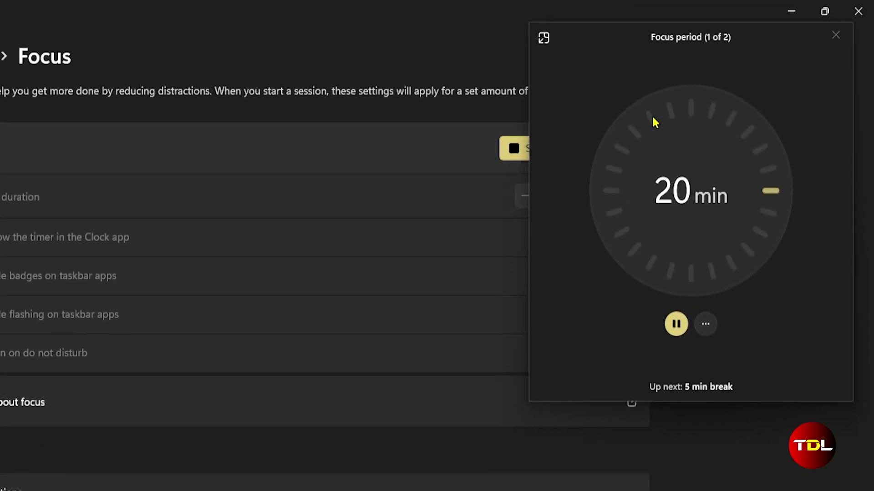
click(808, 6)
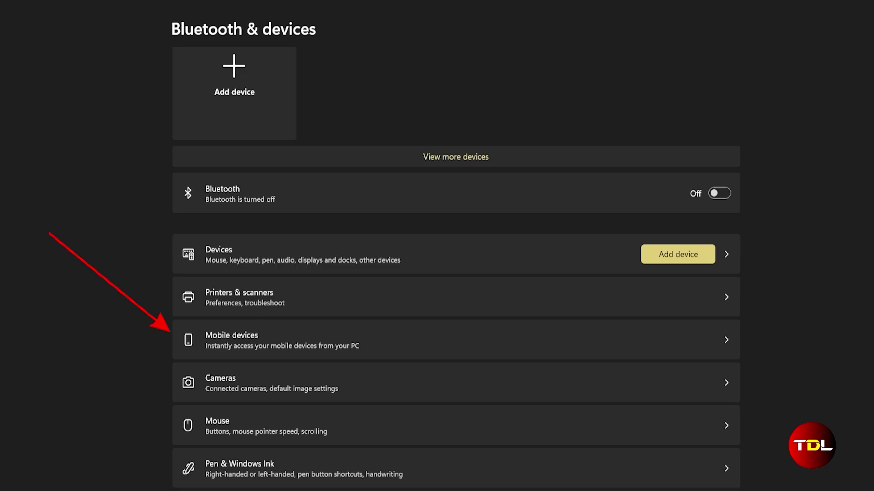
Open the Mobile devices settings and its list of devices to manage.
click(666, 347)
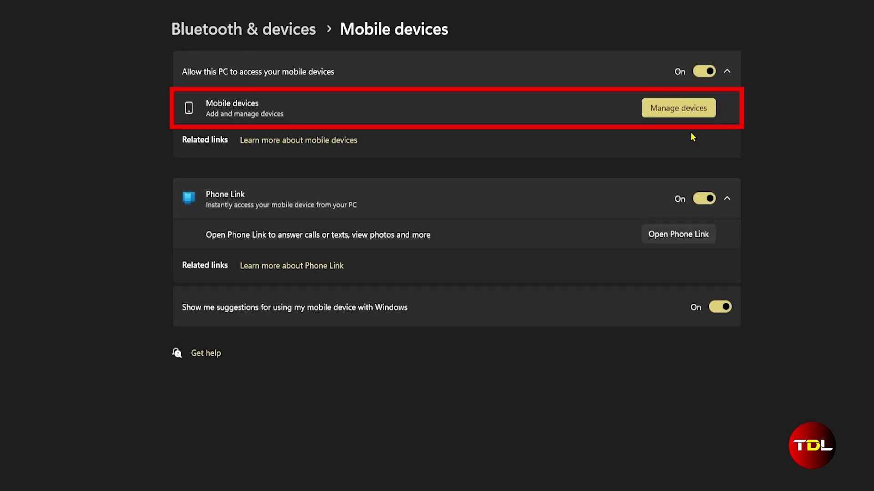
click(690, 111)
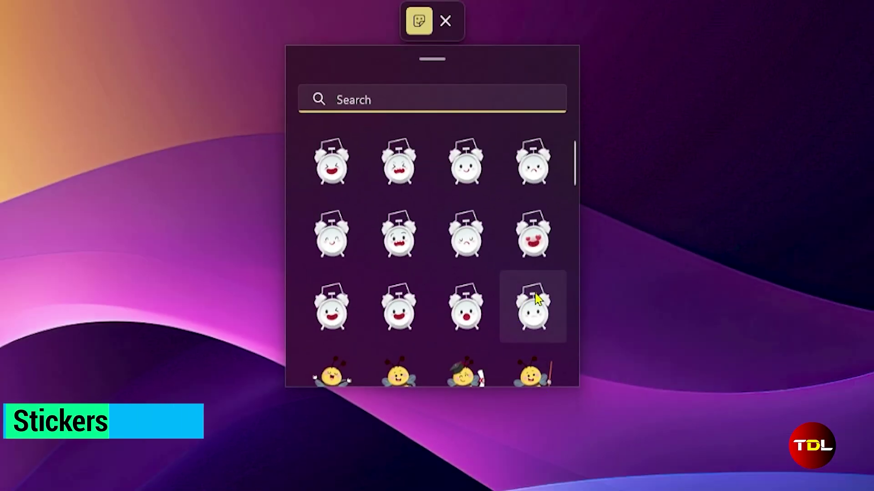
Scroll to the food stickers and place the smiling burger sticker near the wallpaper centre.
scroll(570, 280, down, 5)
scroll(572, 284, down, 10)
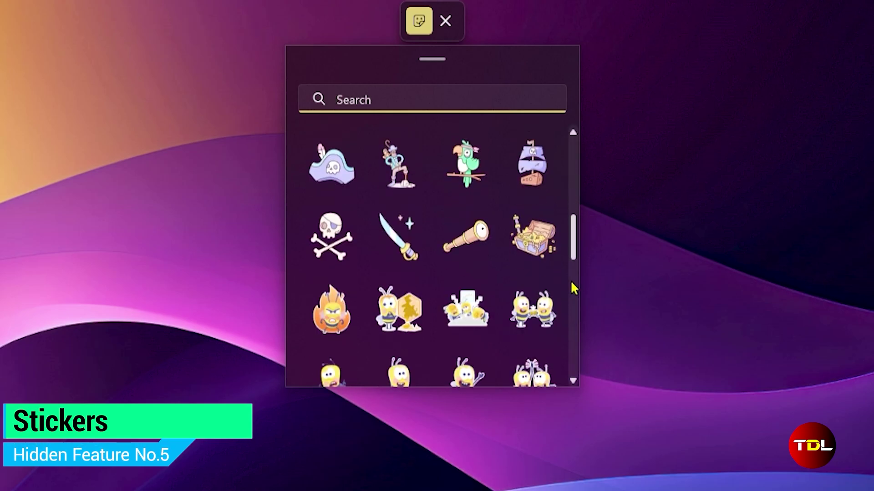
scroll(572, 288, down, 3)
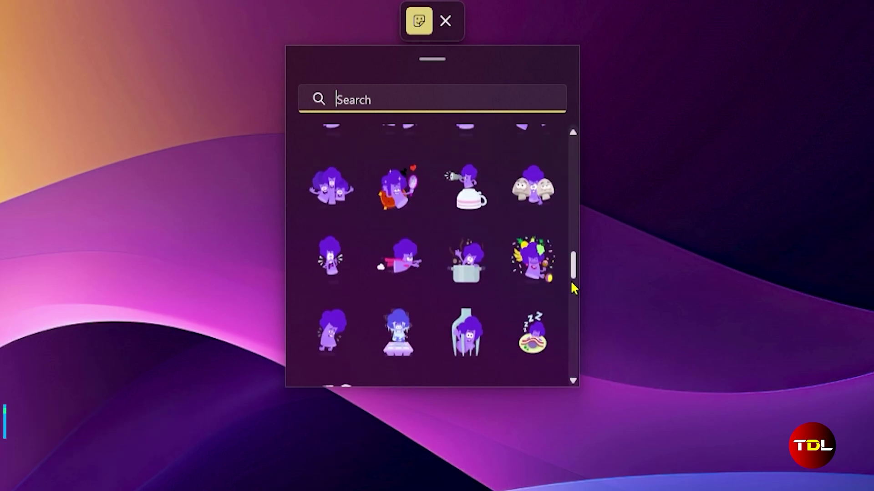
scroll(572, 286, down, 5)
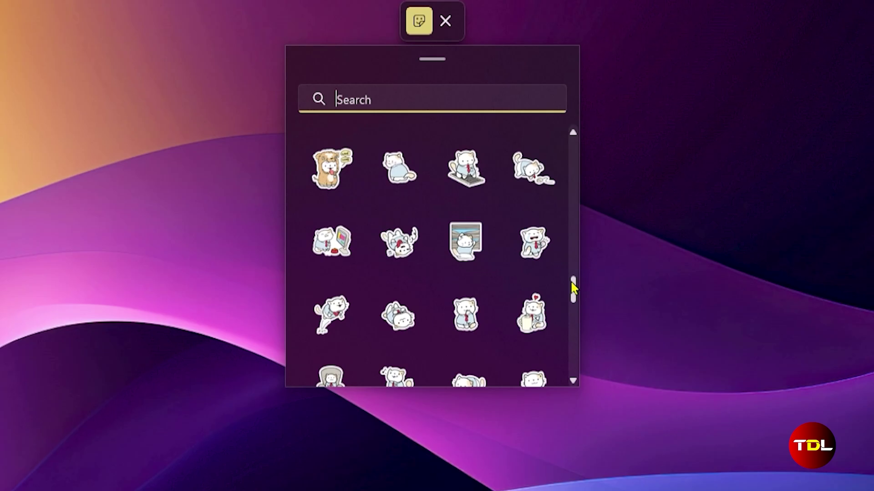
scroll(572, 288, down, 3)
scroll(573, 288, down, 8)
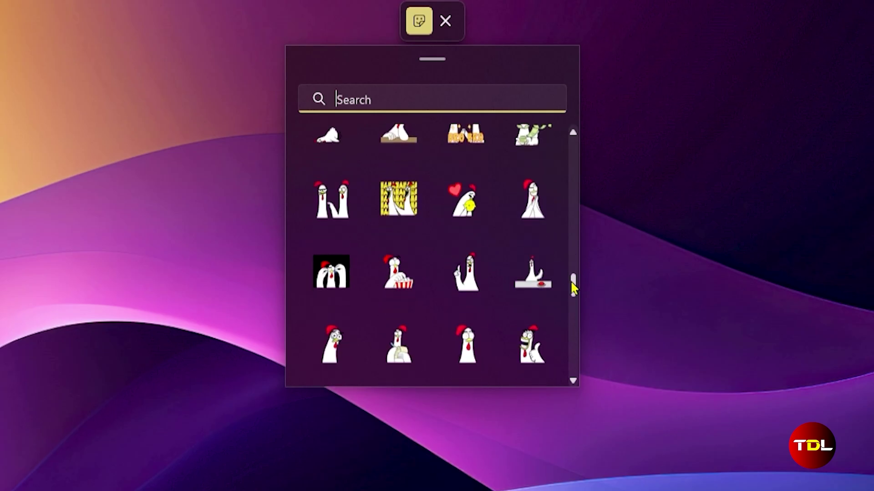
scroll(573, 288, down, 8)
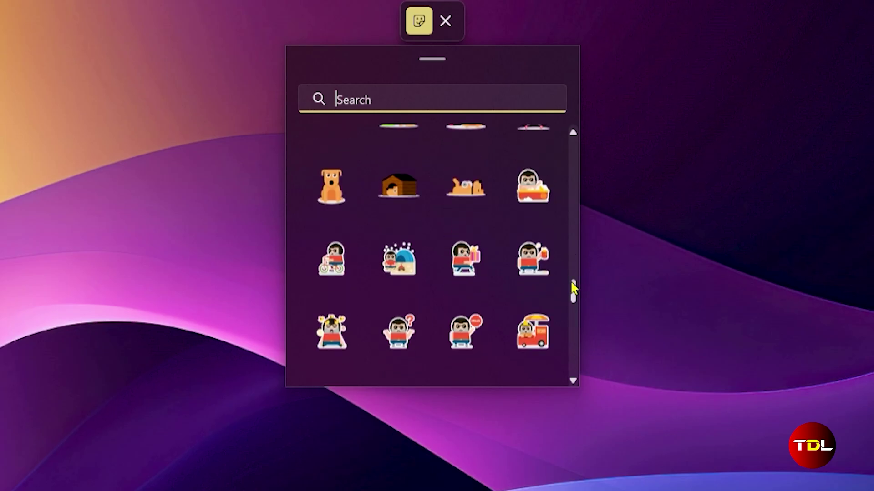
scroll(573, 288, down, 6)
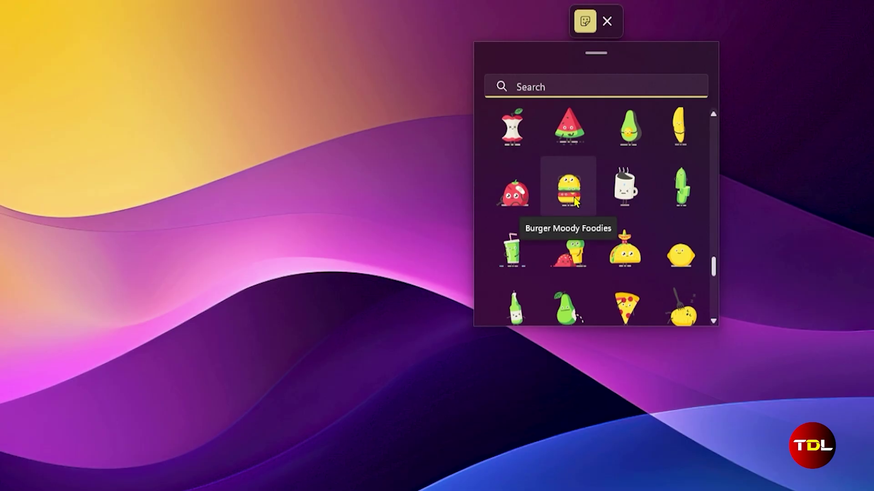
click(568, 189)
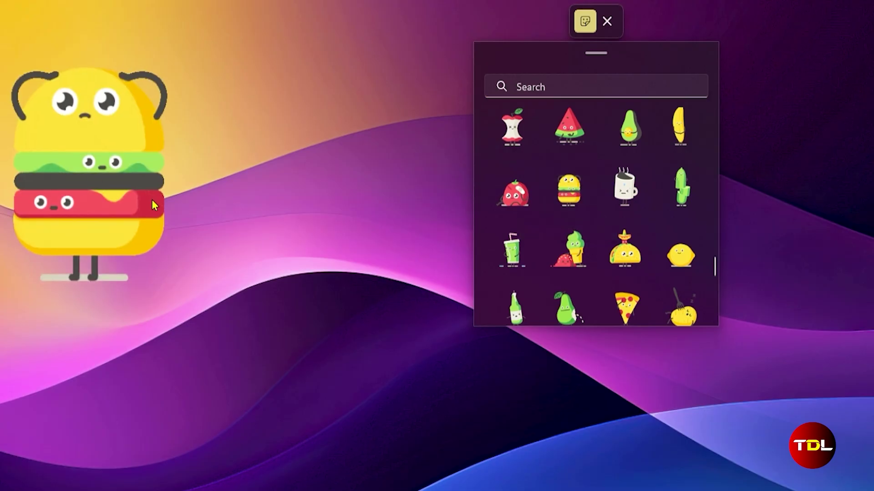
drag(108, 146, 585, 265)
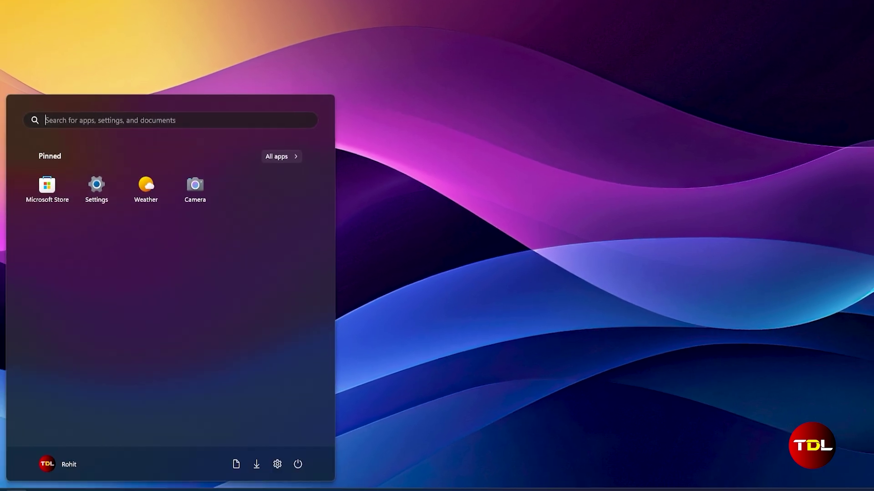
Launch Registry Editor and add a Stickers key under device holding an EnableStickers DWORD of 1.
text(regis)
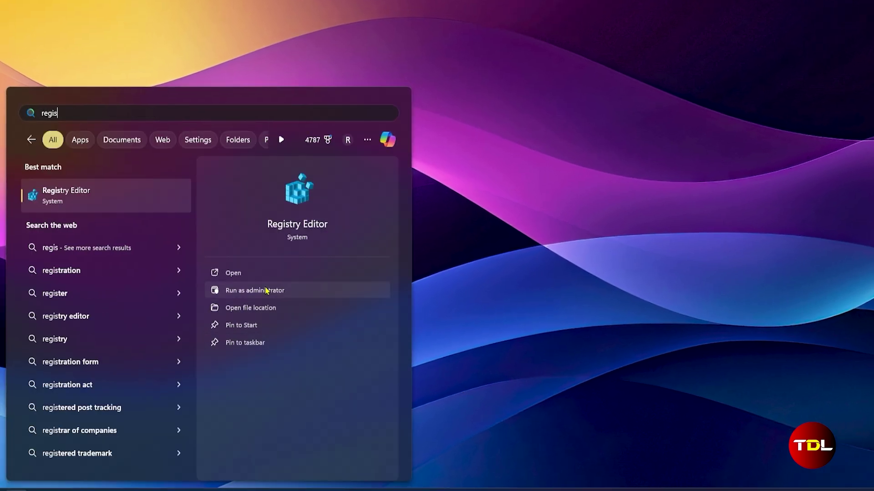
click(267, 291)
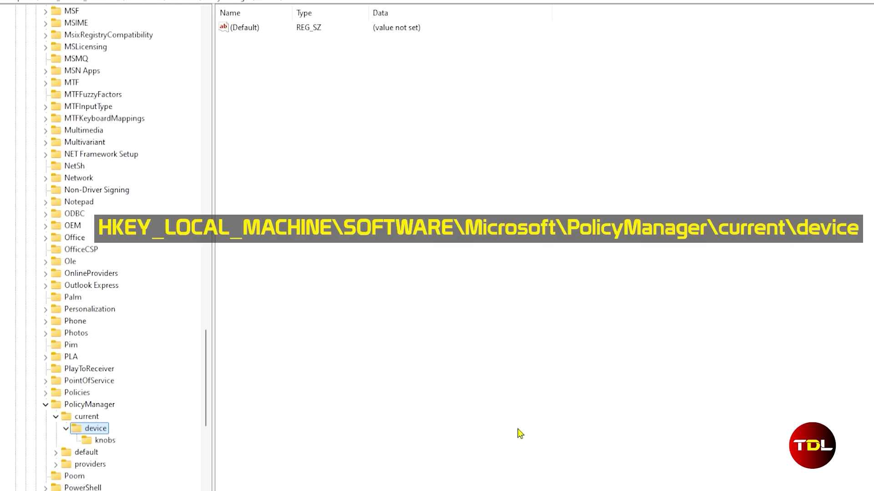
right_click(102, 440)
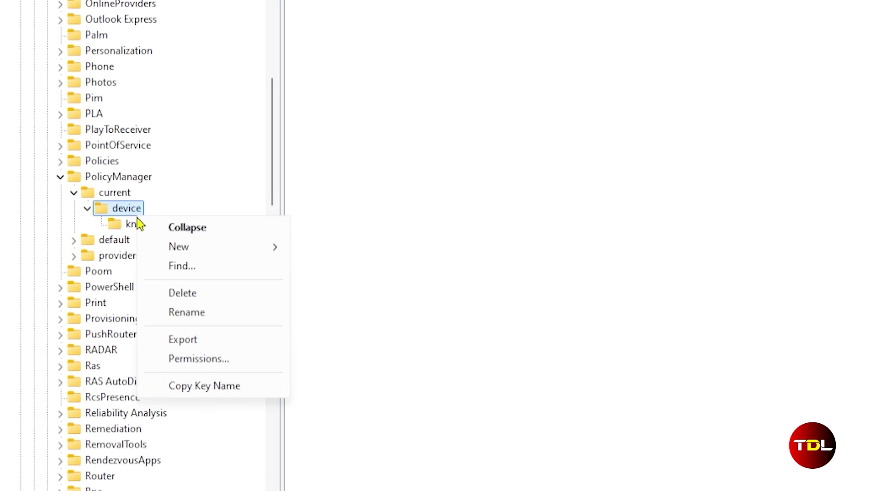
mouse_move(203, 254)
click(357, 251)
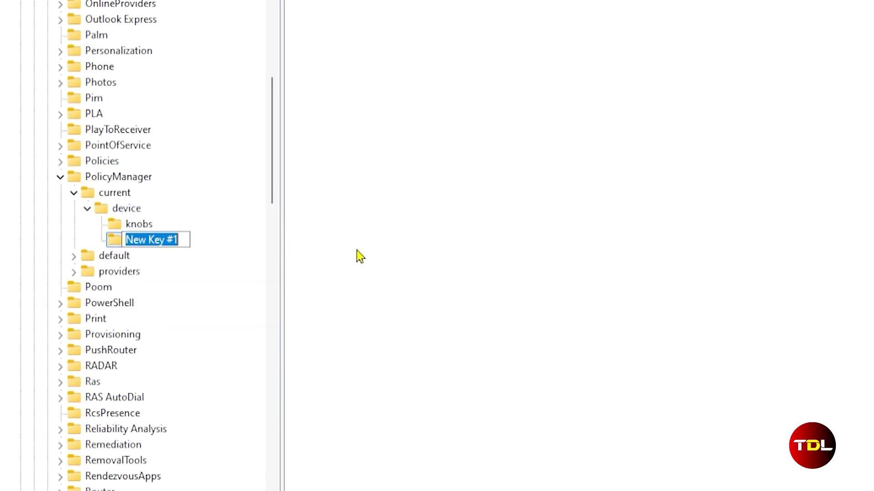
key(Return)
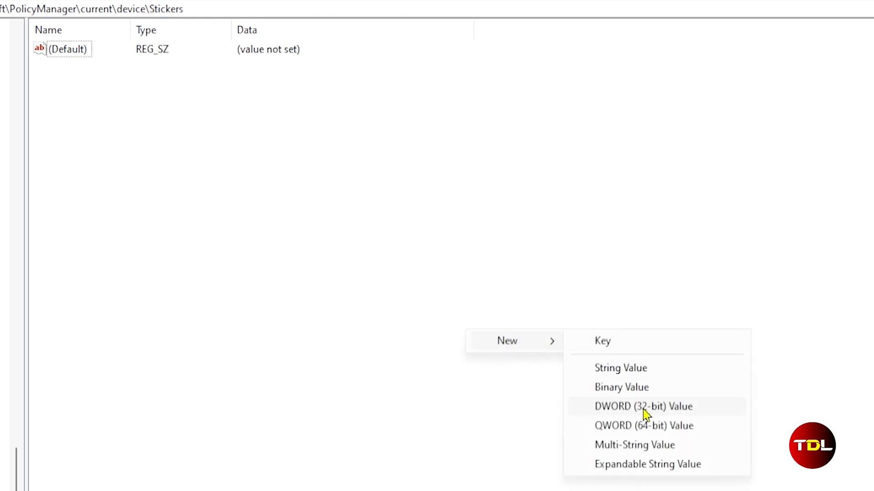
click(644, 406)
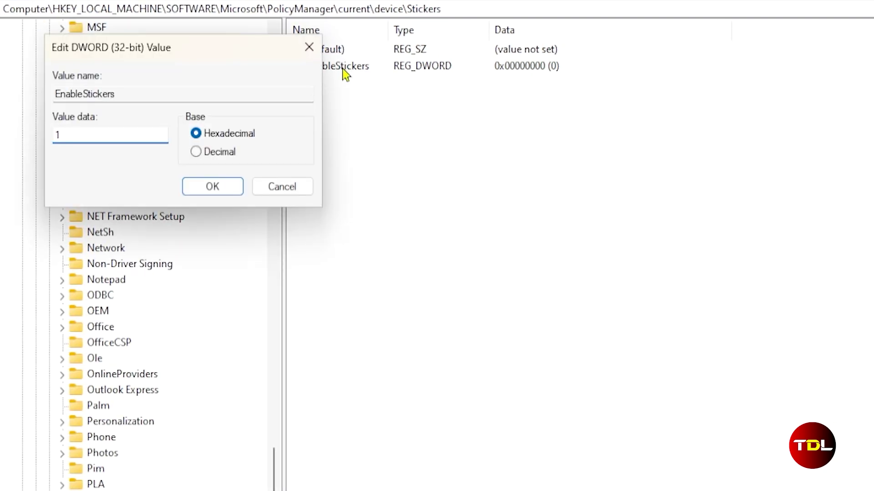
click(207, 188)
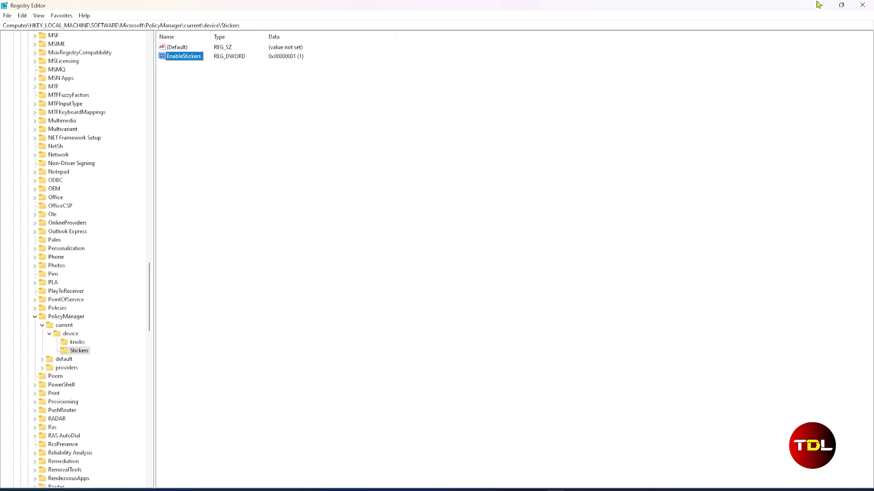
Close Registry Editor and restart the PC from the Start menu power options.
click(819, 5)
key(super)
click(264, 467)
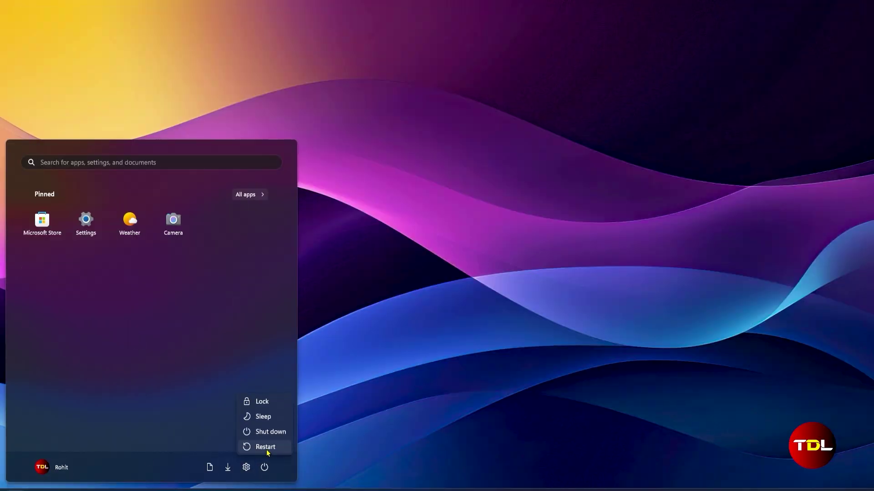
click(266, 447)
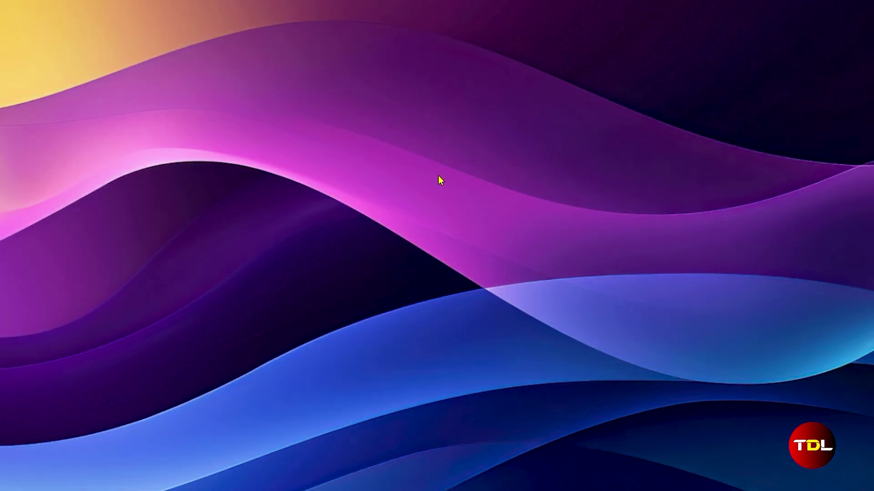
Add the sword sticker to the wallpaper, shrink it and move it to the top-right corner.
right_click(439, 176)
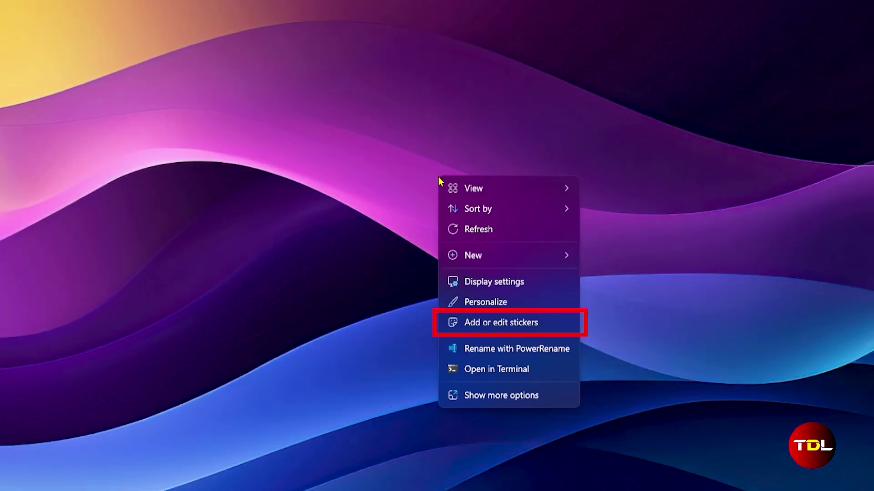
click(495, 326)
scroll(433, 185, down, 5)
click(409, 176)
click(150, 180)
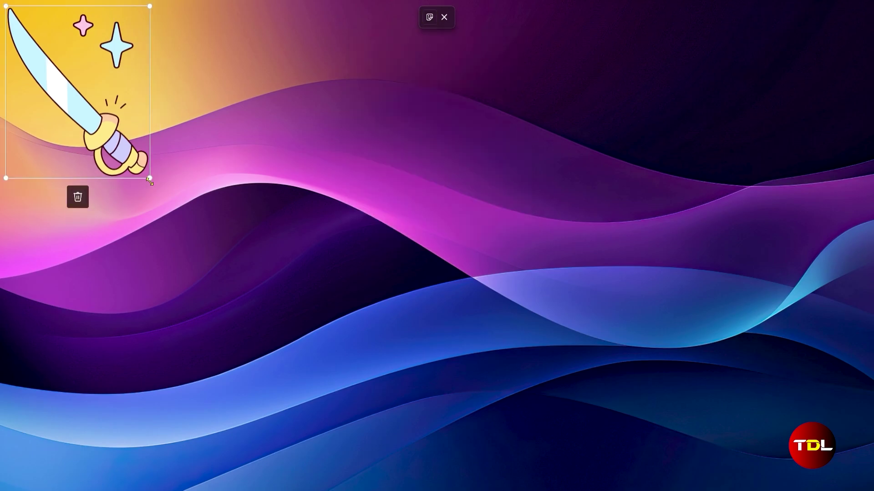
drag(150, 180, 82, 98)
drag(41, 50, 812, 57)
Add the chicken sticker at the bottom-right corner and exit sticker editing.
click(429, 17)
scroll(431, 145, down, 2)
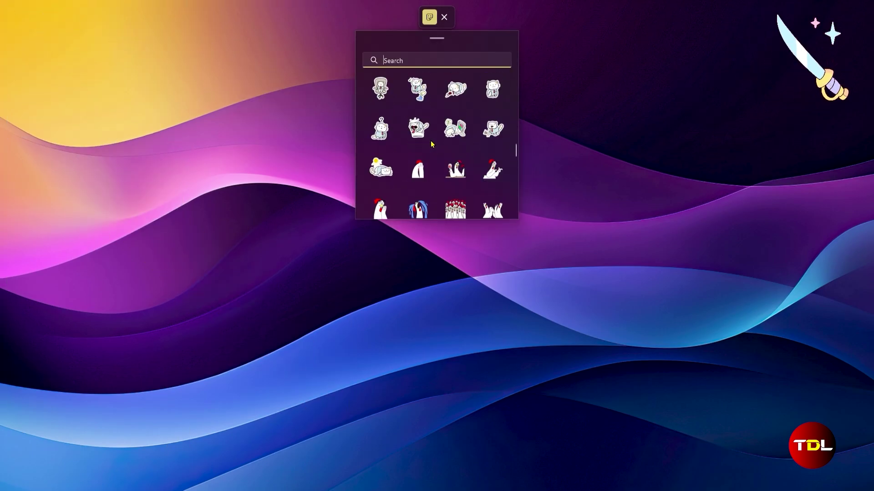
click(461, 174)
drag(113, 126, 713, 480)
key(Escape)
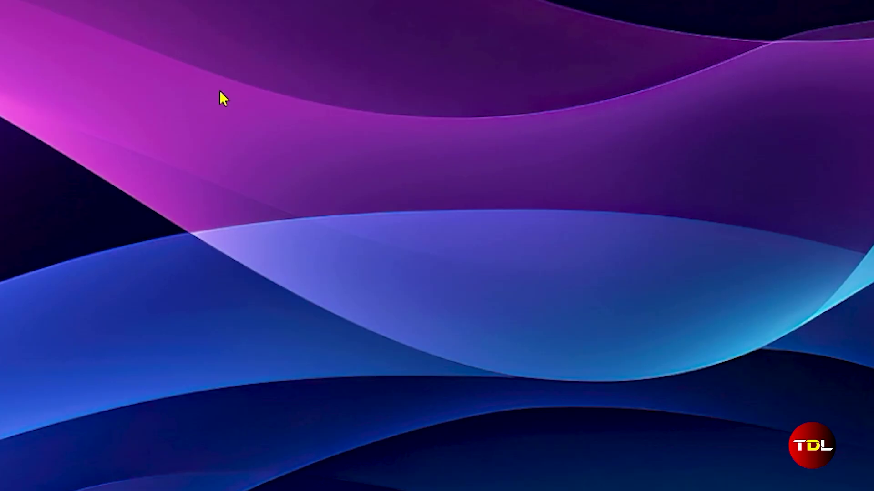
From the desktop, set the background to Picture with Fill, then try Slideshow and Windows spotlight.
right_click(220, 98)
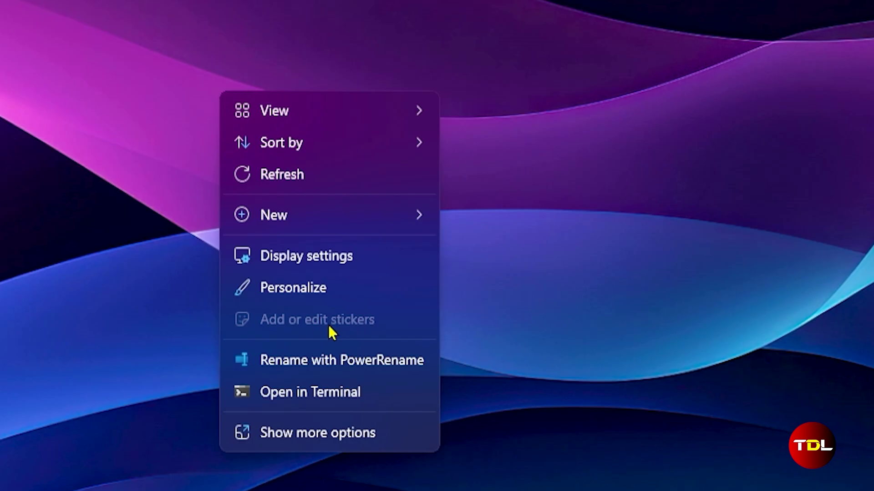
click(607, 133)
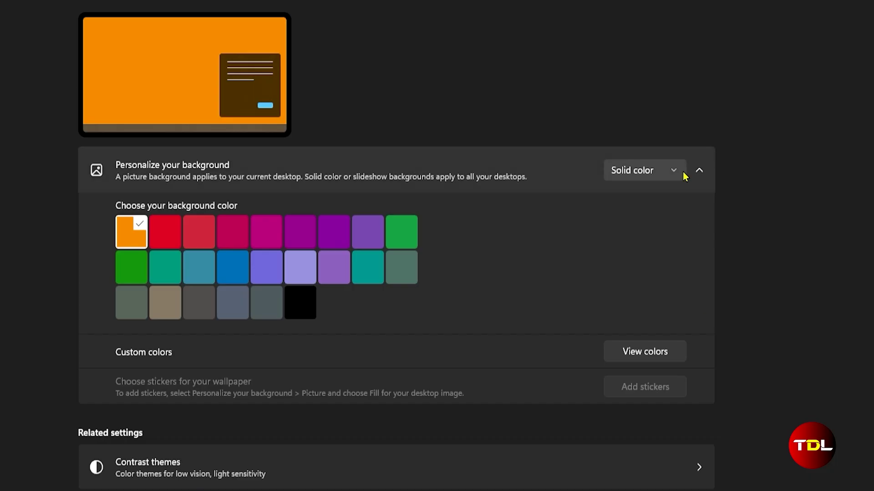
click(672, 171)
click(668, 151)
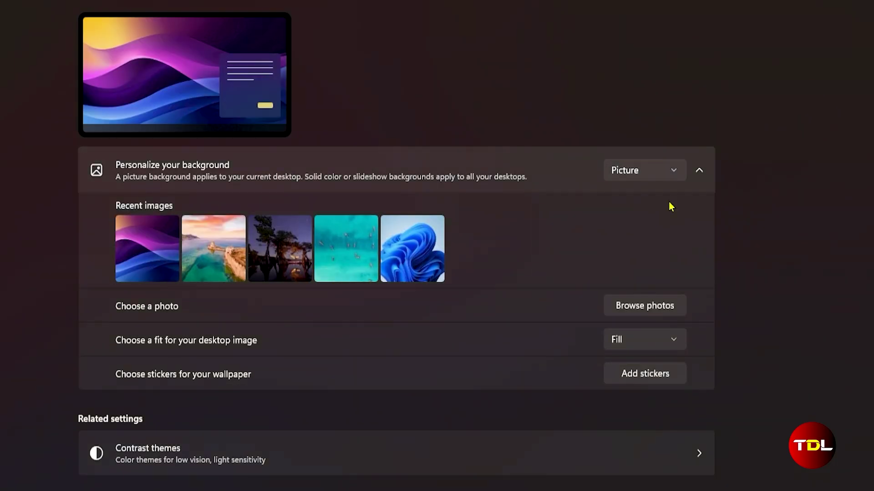
click(674, 344)
click(676, 347)
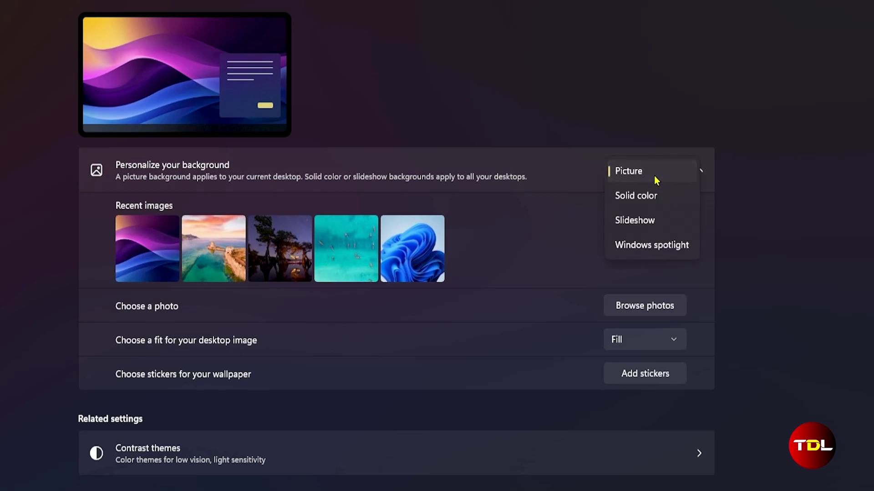
click(661, 226)
click(655, 171)
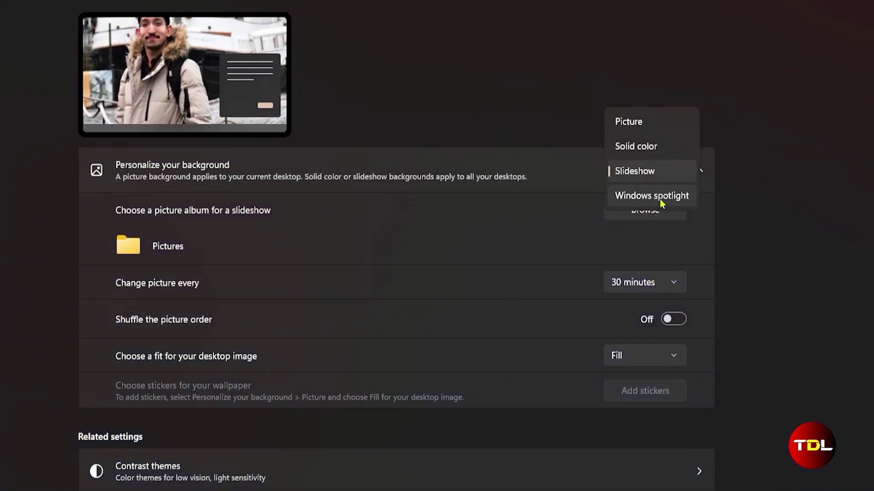